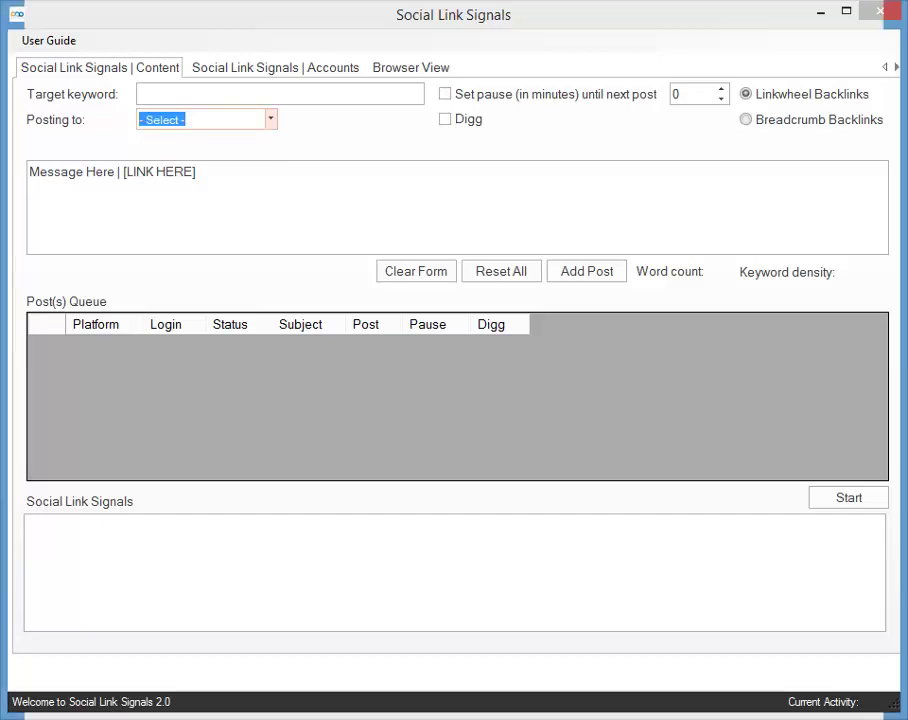
Step: Enter 'video backlink bomber' as the target keyword
{"action": "left_click", "coordinate": [209, 91]}
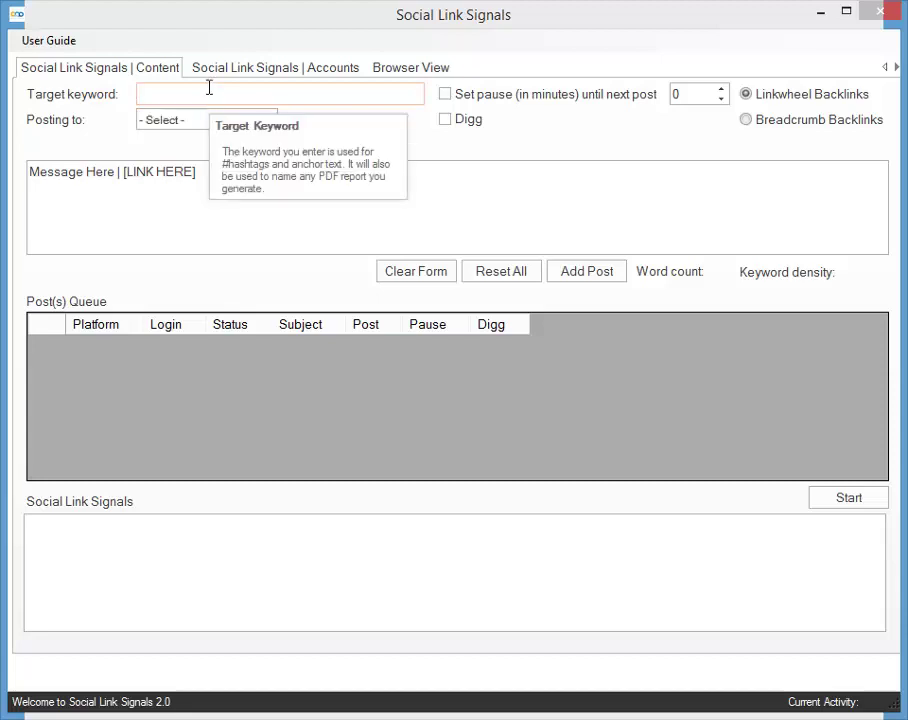
{"action": "type", "text": "v"}
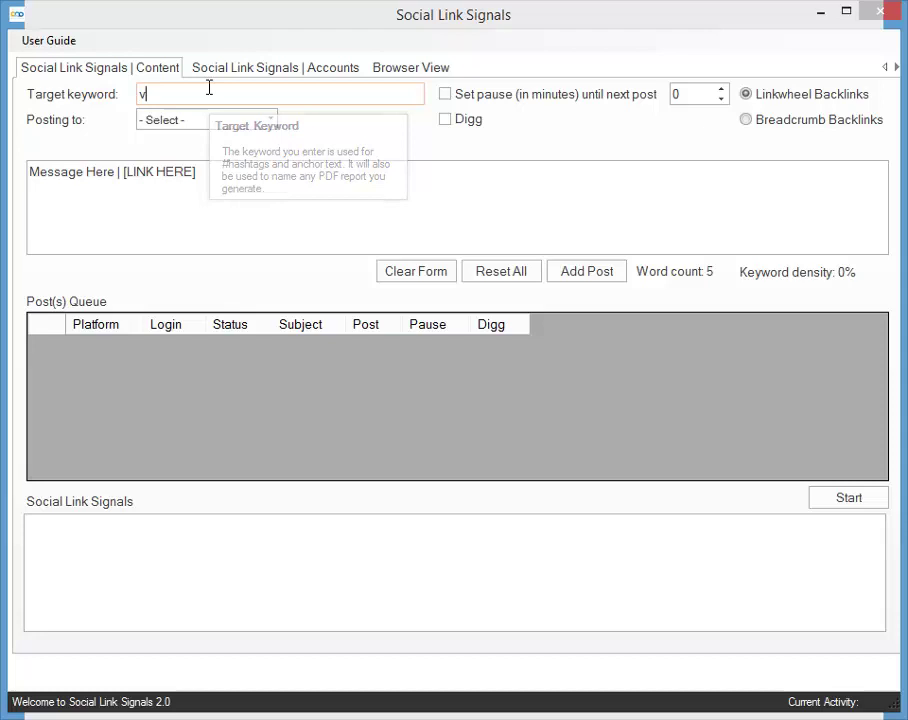
{"action": "type", "text": "ideo backlink"}
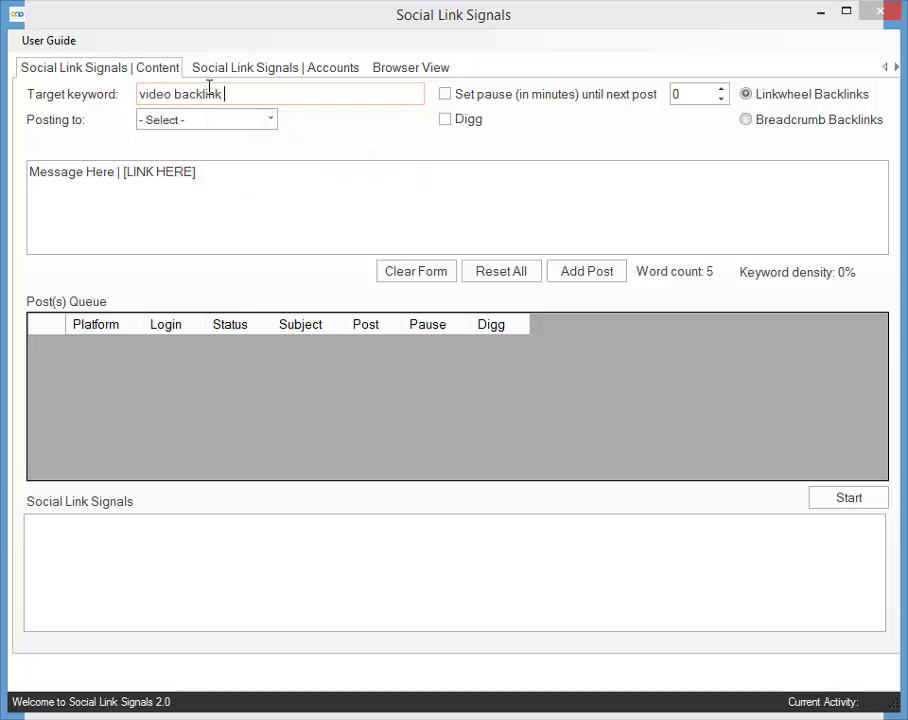
{"action": "type", "text": " bomber"}
{"action": "left_click", "coordinate": [269, 121]}
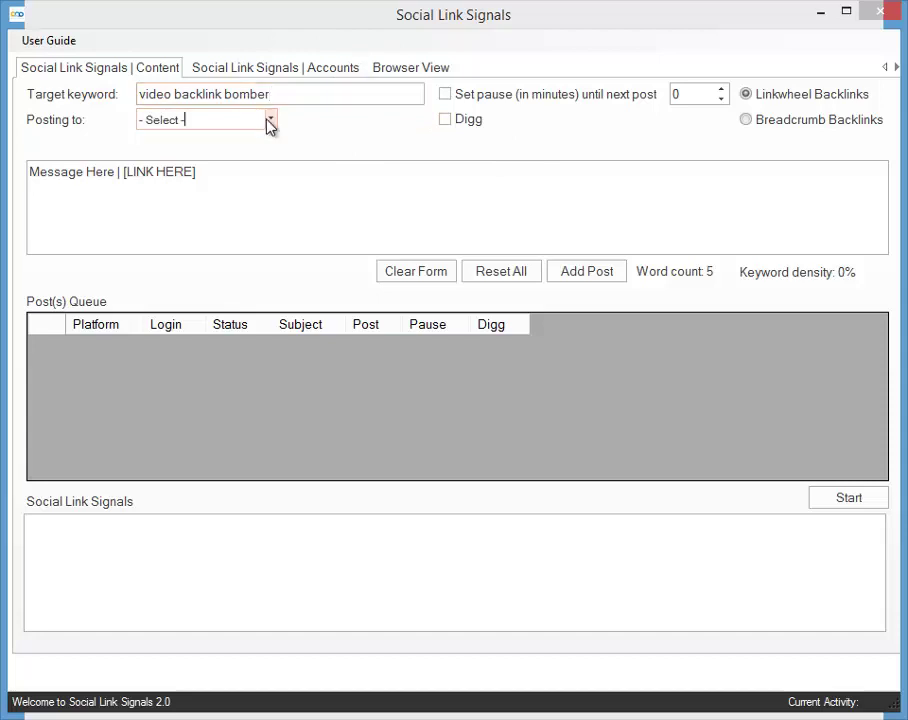
{"action": "left_click", "coordinate": [236, 167]}
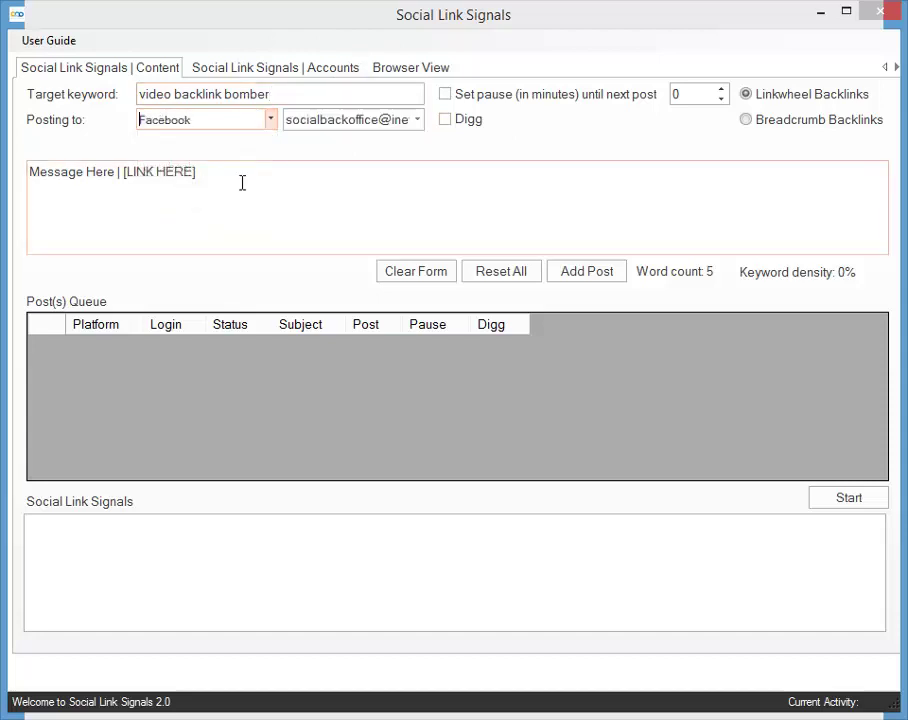
{"action": "left_click", "coordinate": [242, 183]}
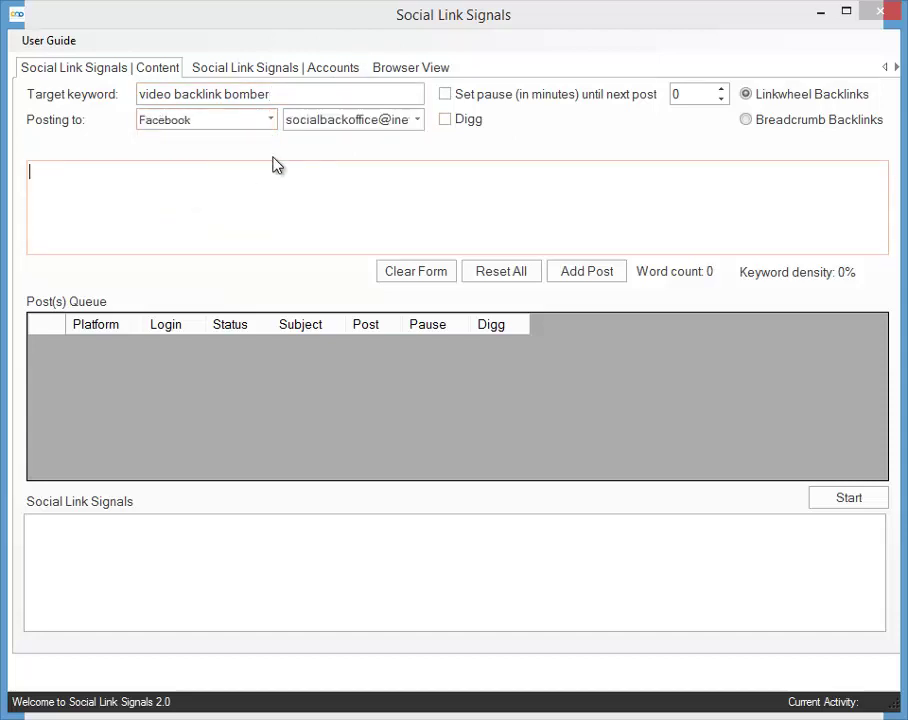
{"action": "type", "text": "This "}
{"action": "type", "text": "brand new "}
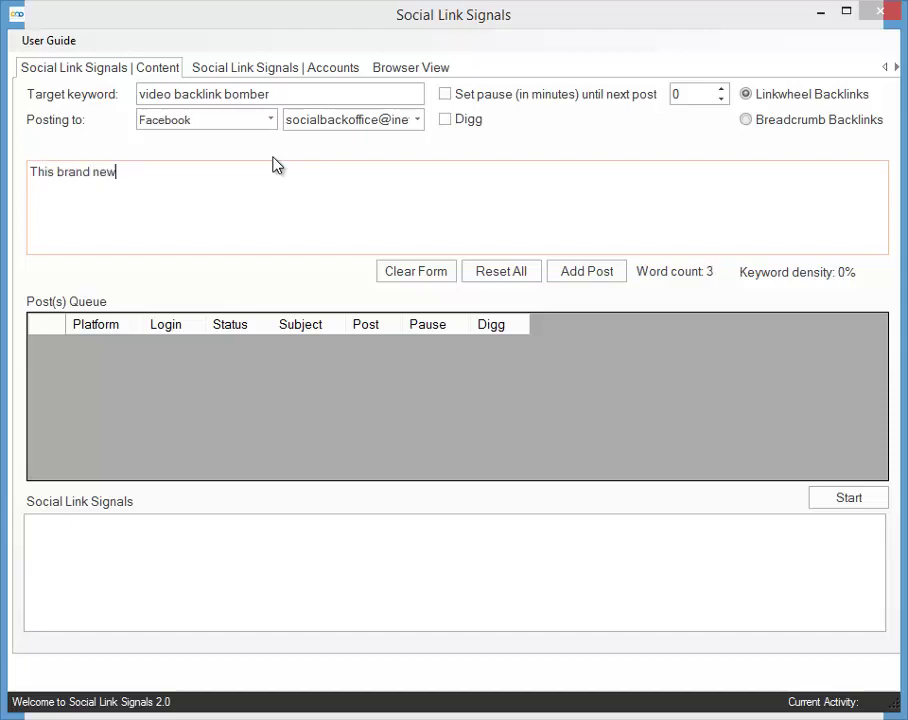
{"action": "type", "text": "Video Back"}
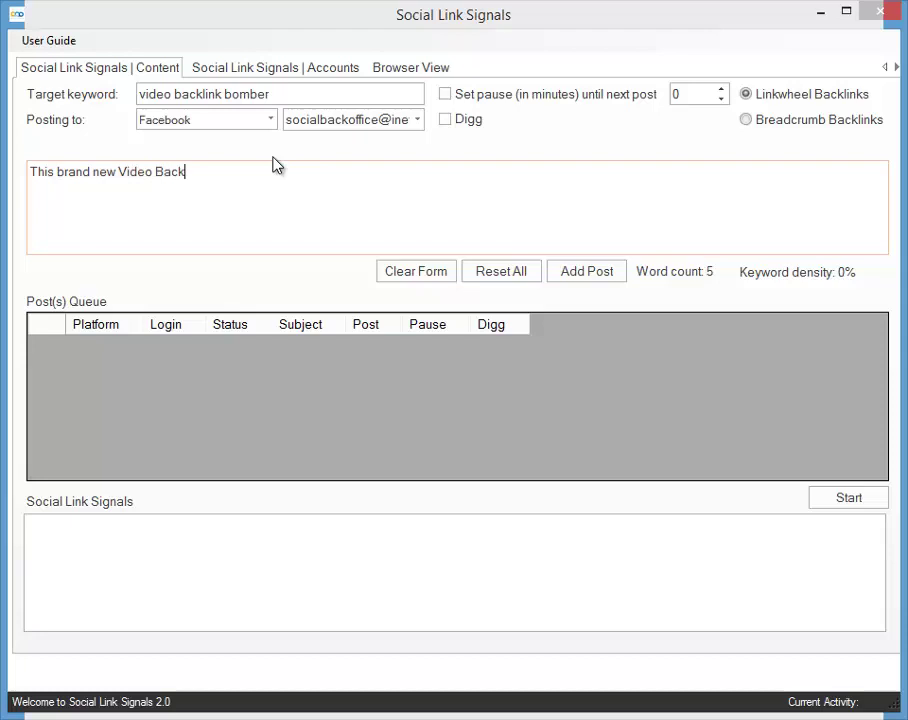
{"action": "type", "text": "linking "}
{"action": "type", "text": "Software Wi"}
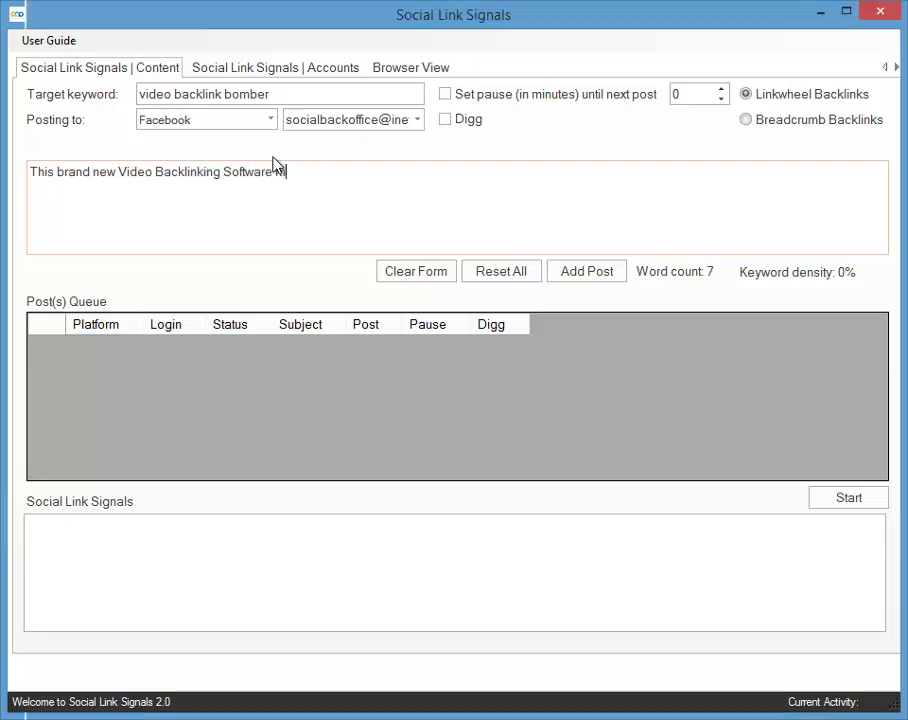
{"action": "type", "text": "akes it ea"}
{"action": "type", "text": "sy to get more ba"}
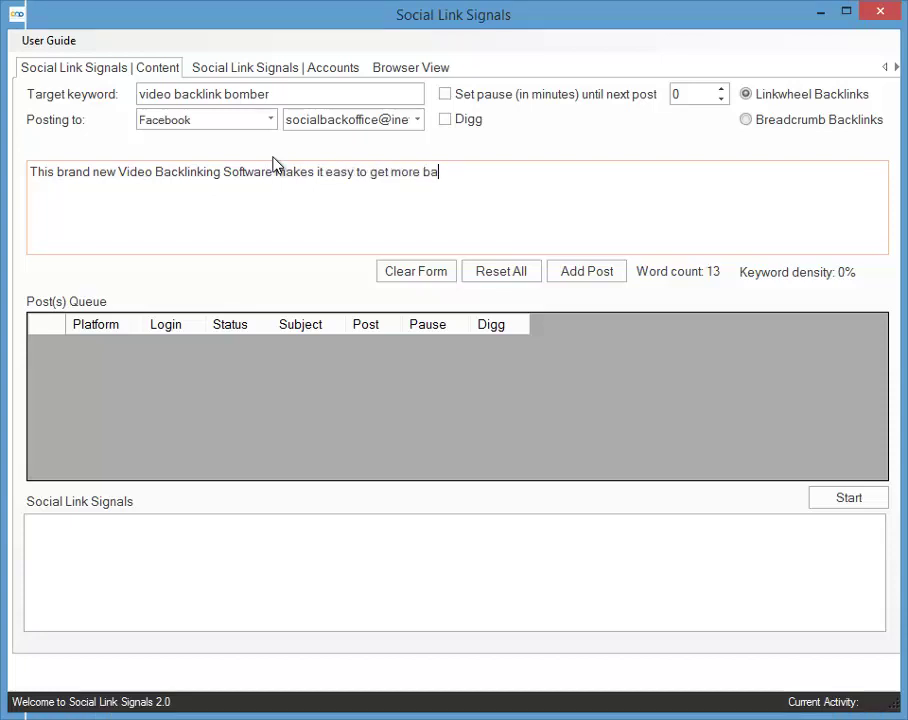
{"action": "type", "text": "cklinks for your V"}
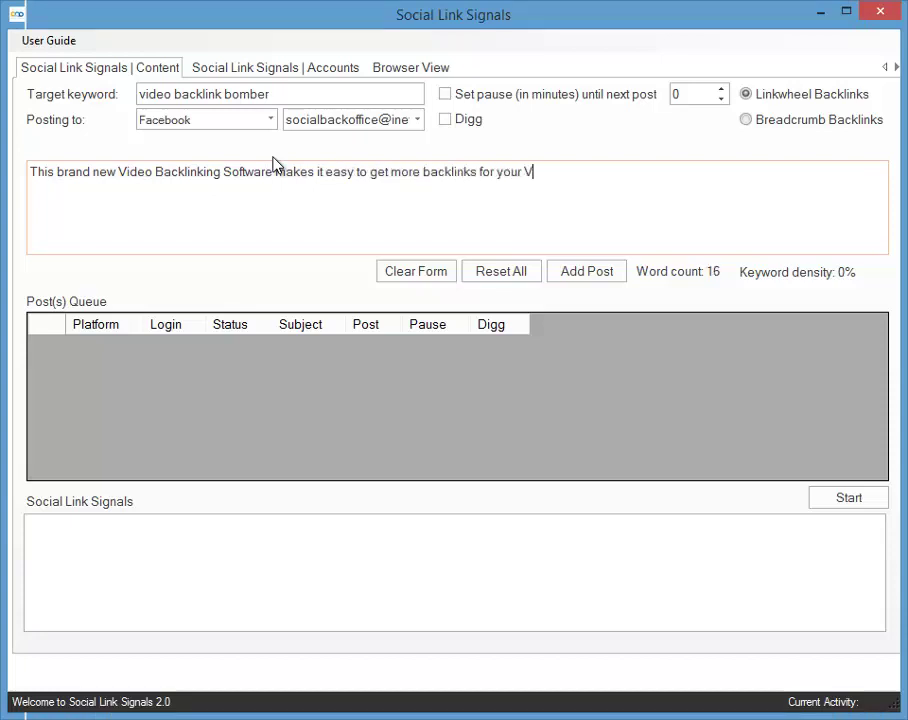
{"action": "type", "text": "ideos. "}
{"action": "type", "text": "When yu"}
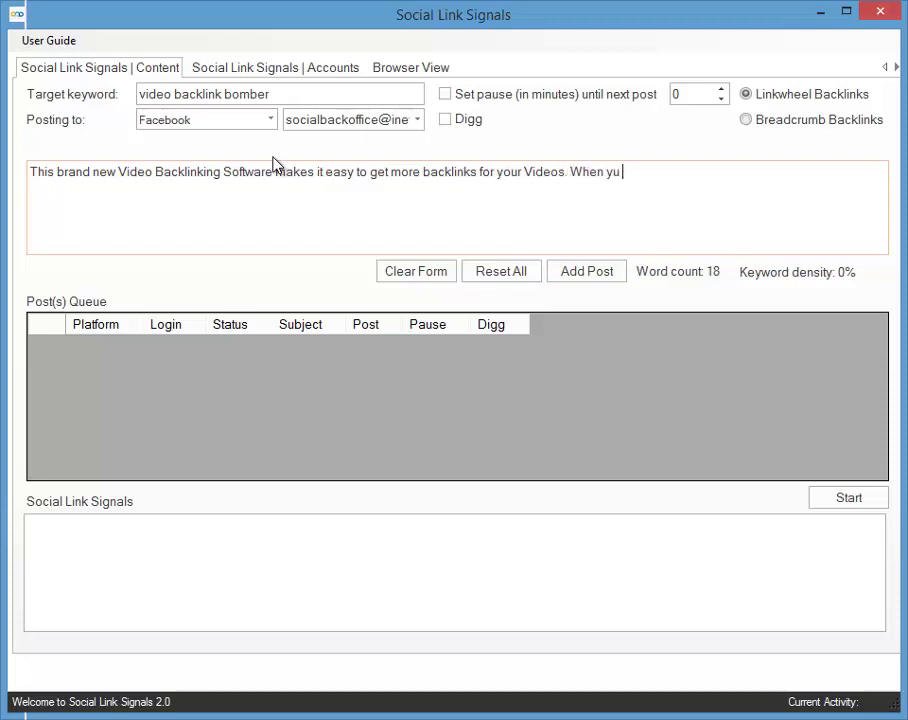
{"action": "key", "text": "BackSpace"}
{"action": "type", "text": "ou run the "}
{"action": "type", "text": "software you w"}
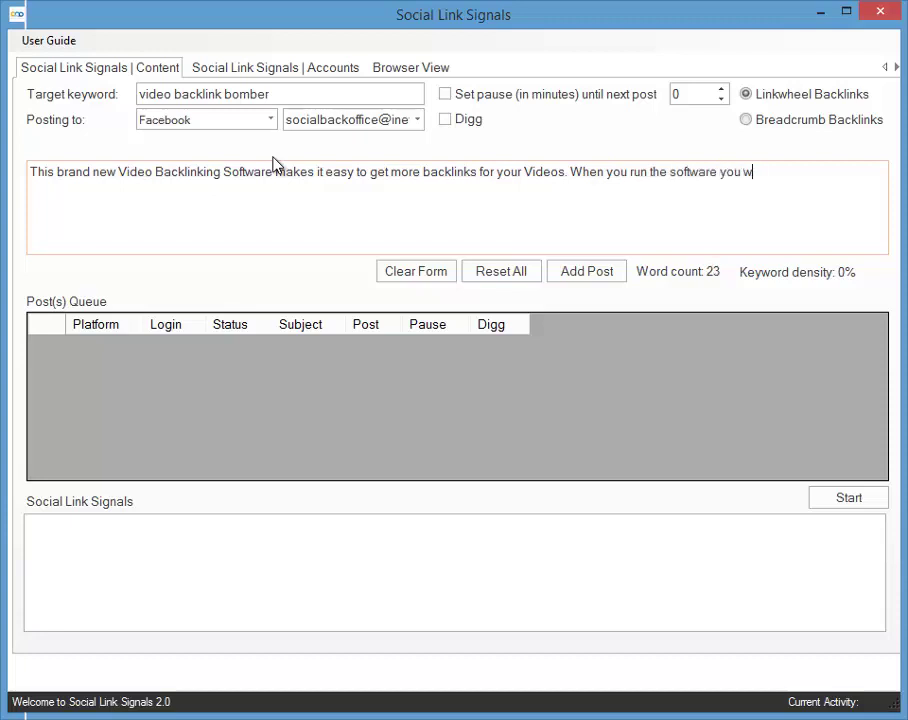
{"action": "type", "text": "ill see almos"}
{"action": "type", "text": "t instant "}
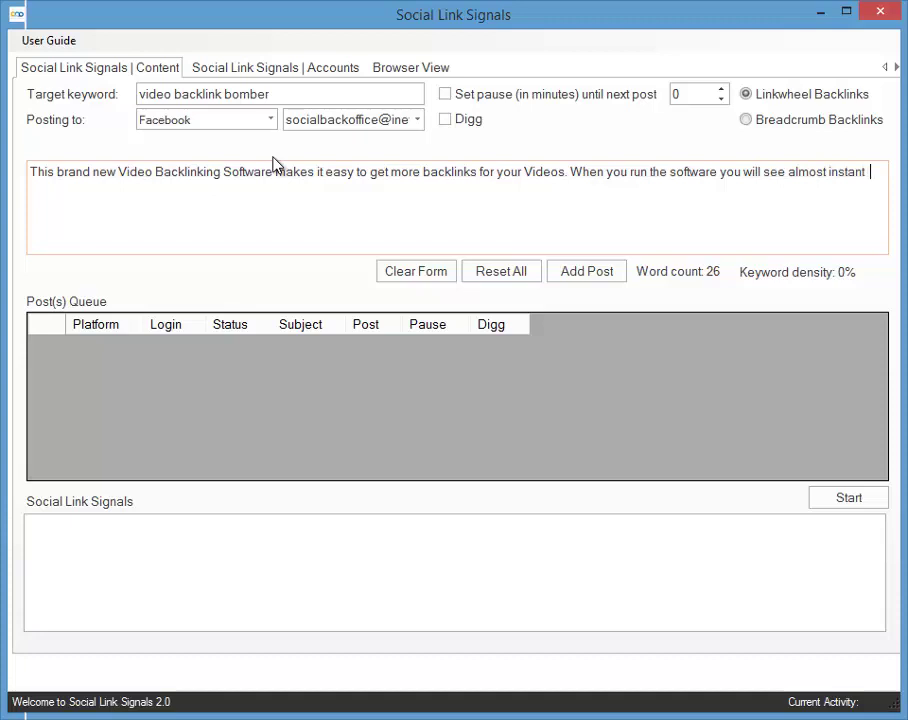
{"action": "type", "text": "results."}
{"action": "type", "text": " ht"}
{"action": "type", "text": "tp://"}
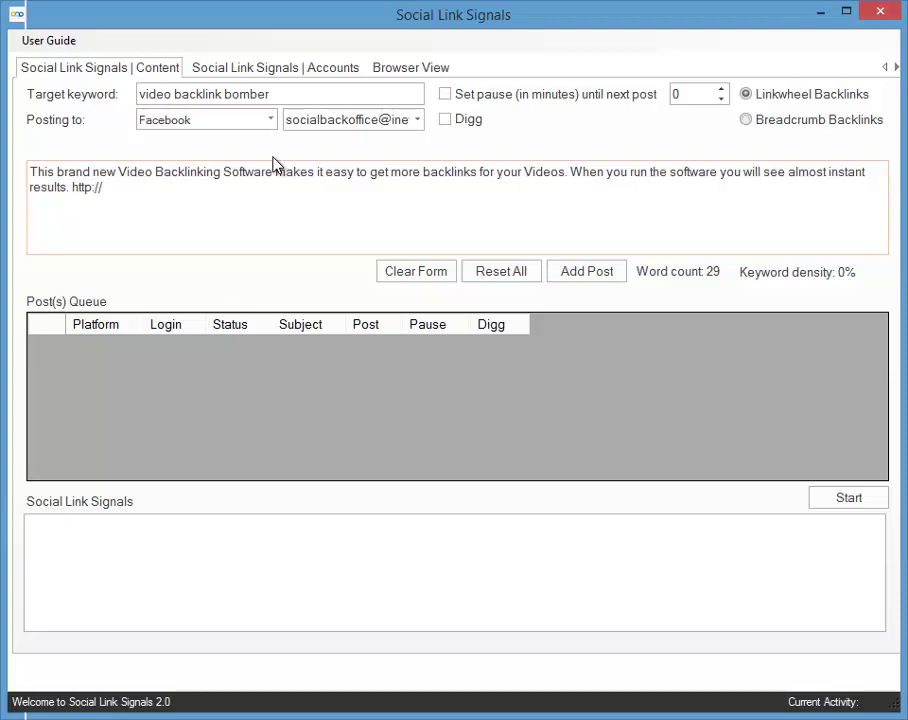
{"action": "type", "text": "nolimi"}
{"action": "type", "text": "tsoftwa"}
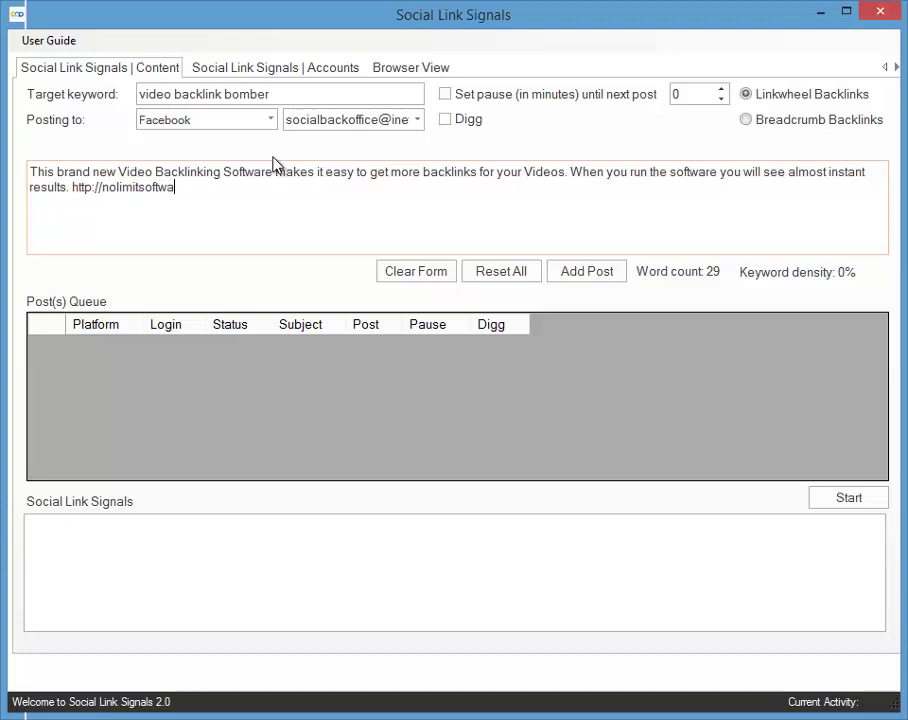
{"action": "type", "text": "re.co.uk"}
{"action": "type", "text": "/v"}
{"action": "type", "text": "ideo-bac"}
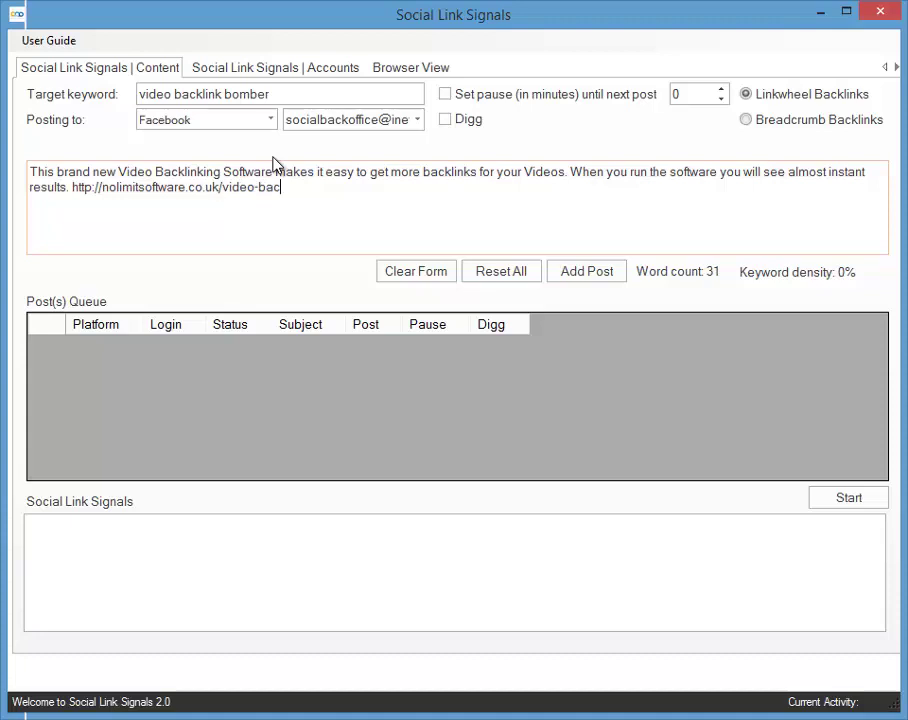
{"action": "type", "text": "klink-"}
{"action": "type", "text": "bomber"}
Step: Queue the Facebook post, then queue a Twitterized version tagged #videobacklinkbomber
{"action": "left_click", "coordinate": [598, 273]}
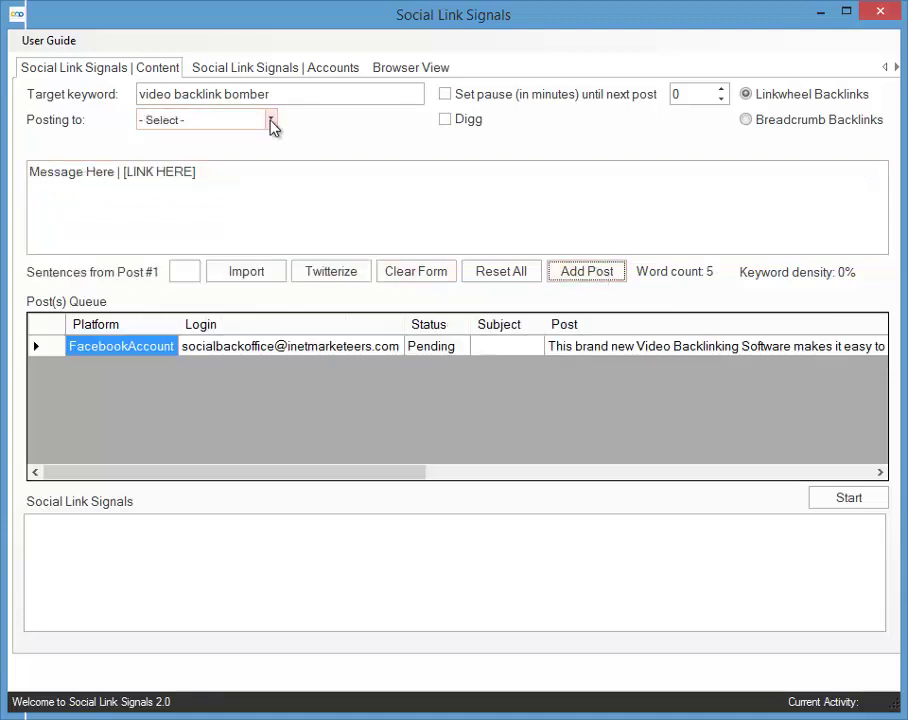
{"action": "left_click", "coordinate": [271, 121]}
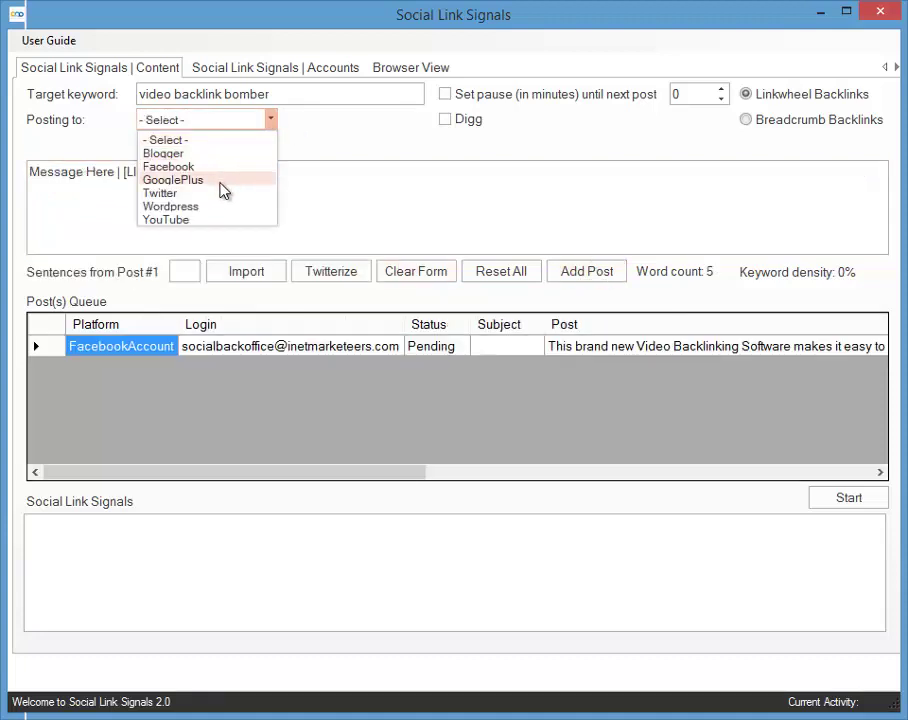
{"action": "left_click", "coordinate": [223, 193]}
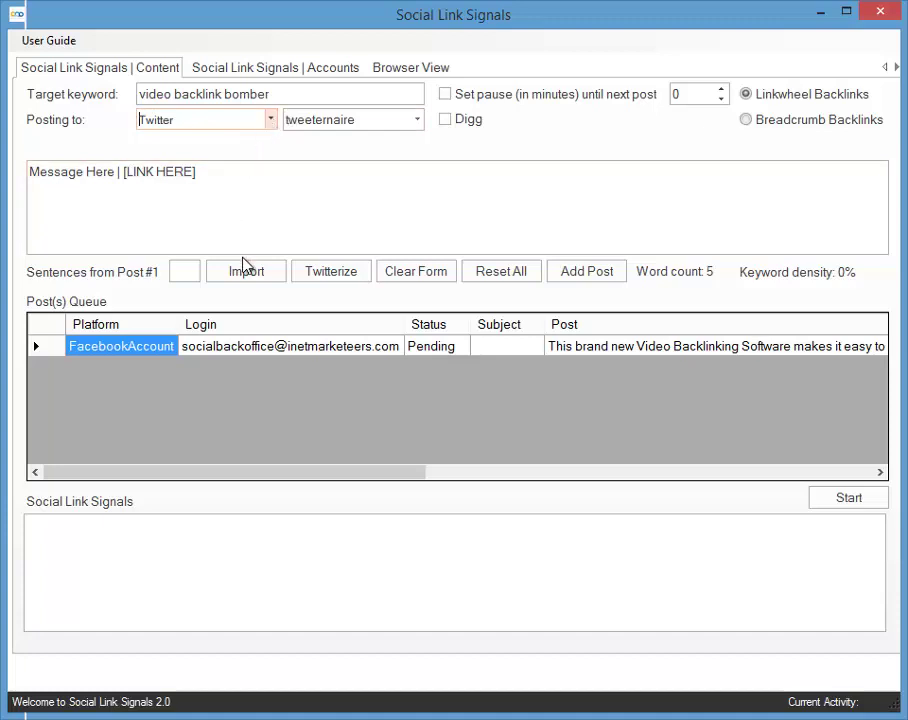
{"action": "left_click", "coordinate": [330, 279]}
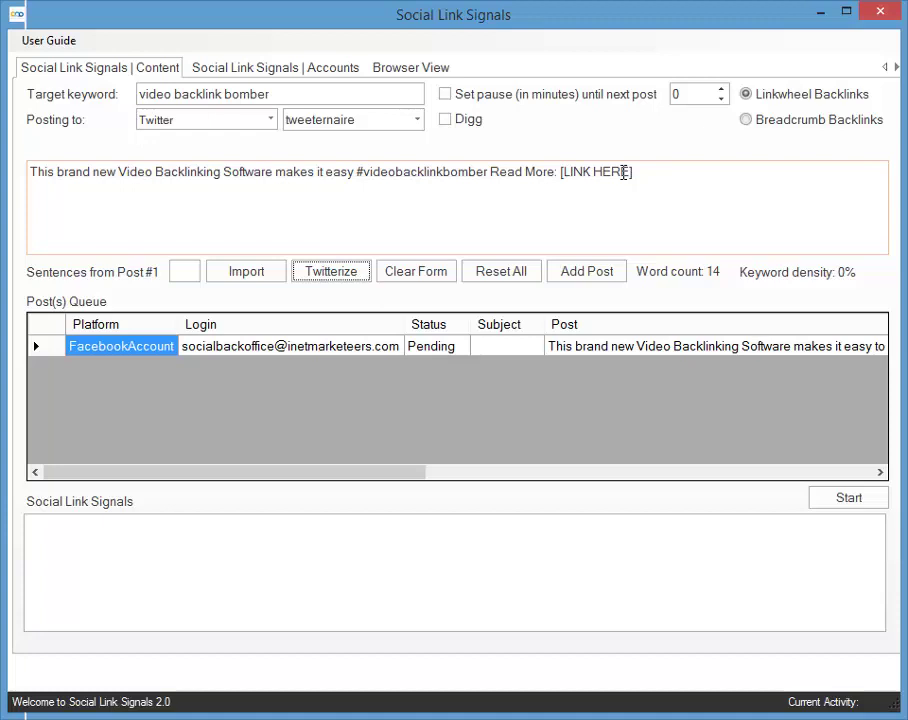
{"action": "left_click", "coordinate": [603, 276]}
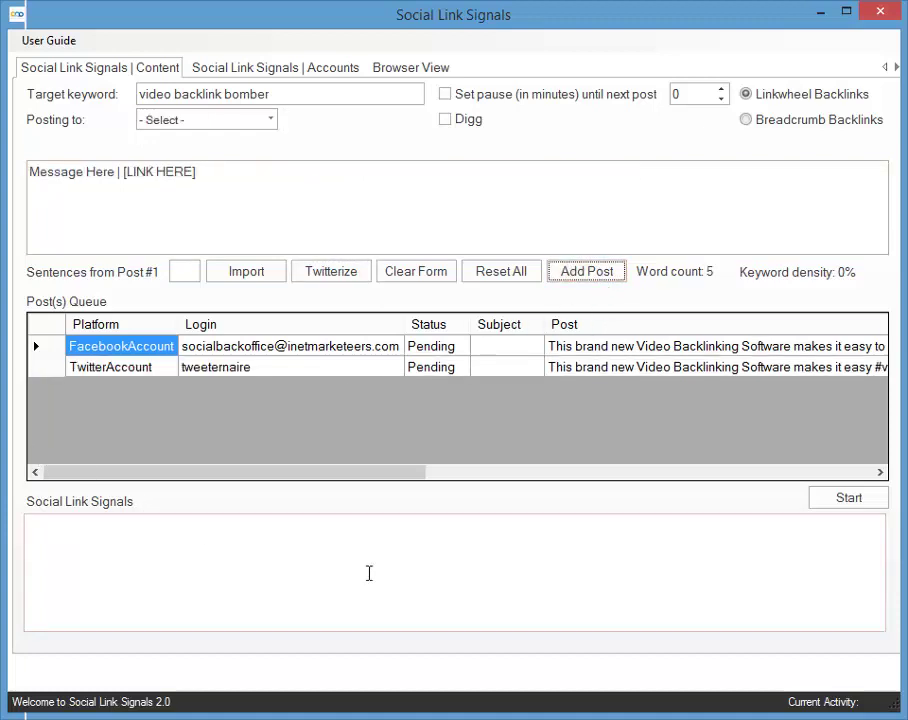
Step: Publish both queued posts and move the 'All posts have been made.' notice to the centre
{"action": "left_click", "coordinate": [840, 504]}
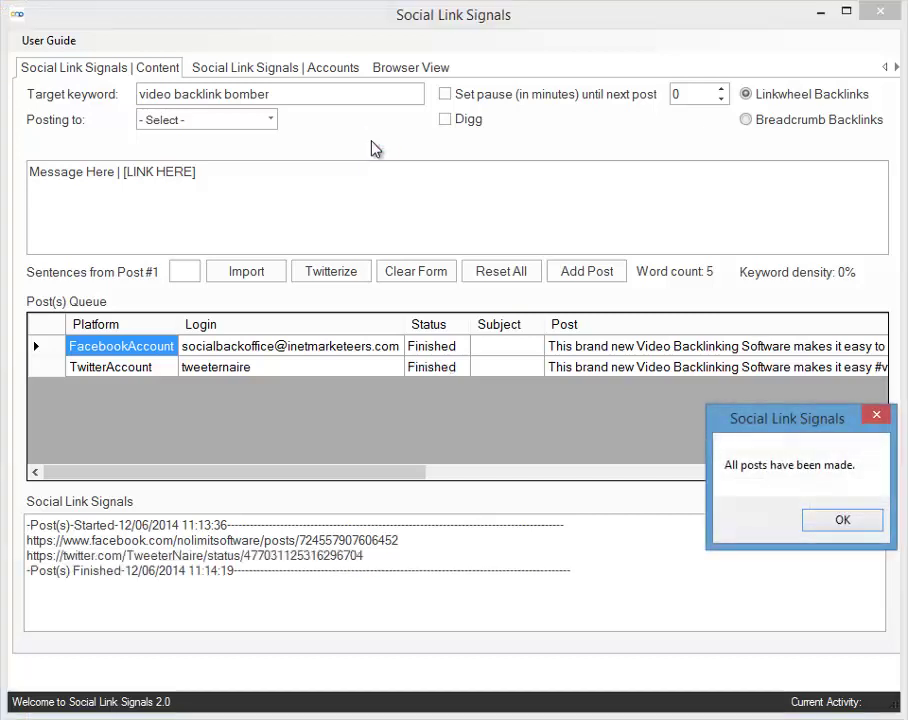
{"action": "left_click_drag", "start_coordinate": [735, 418], "coordinate": [362, 301]}
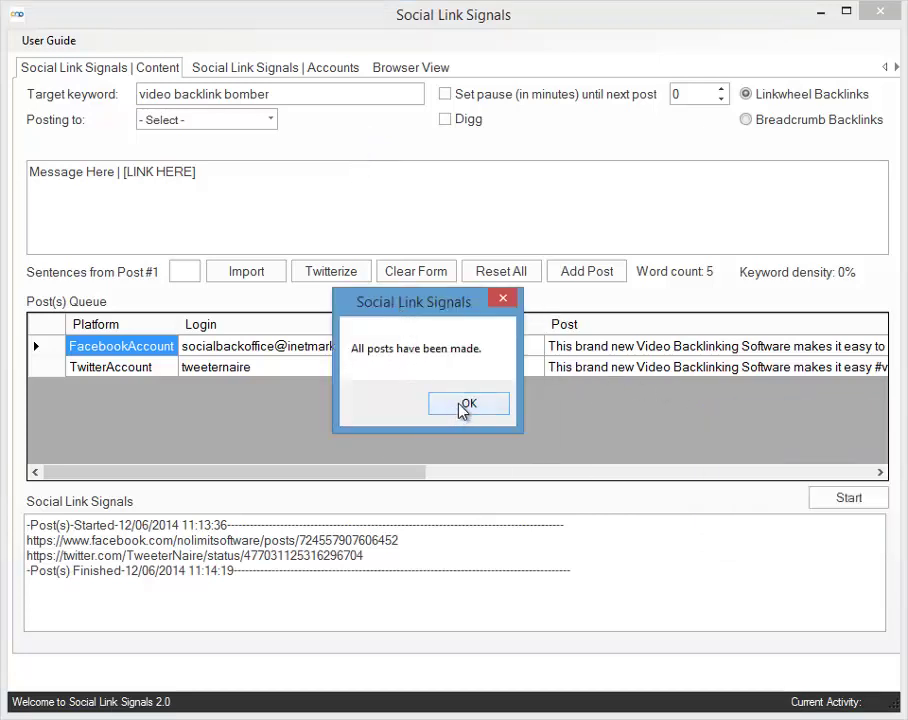
Step: Dismiss the notice, change the keyword to 'video backlink bomber2', and create the log's PDF report
{"action": "left_click", "coordinate": [463, 410]}
{"action": "right_click", "coordinate": [439, 555]}
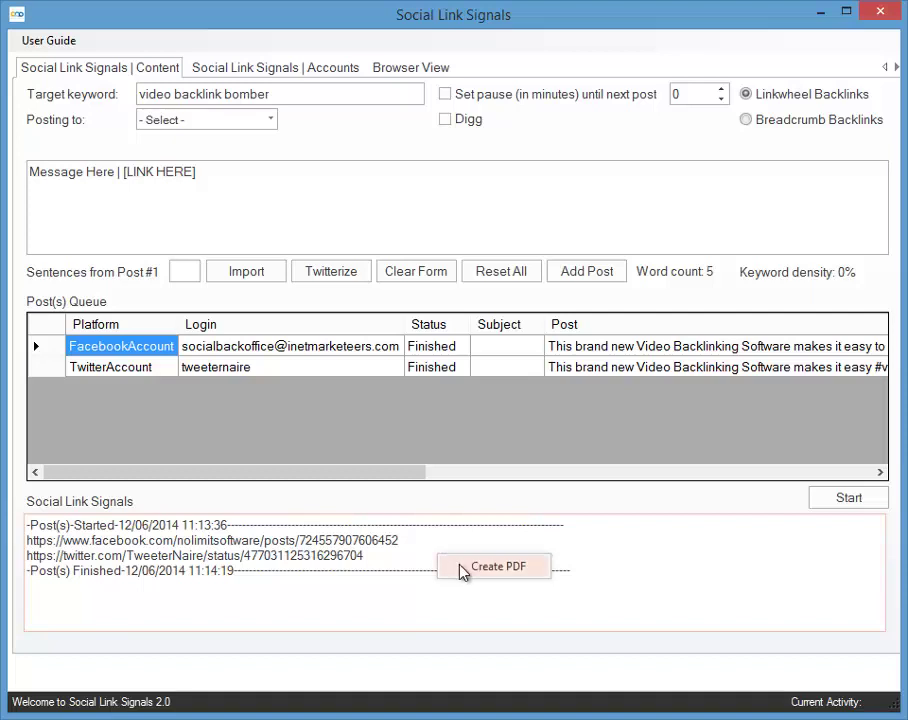
{"action": "left_click", "coordinate": [158, 71]}
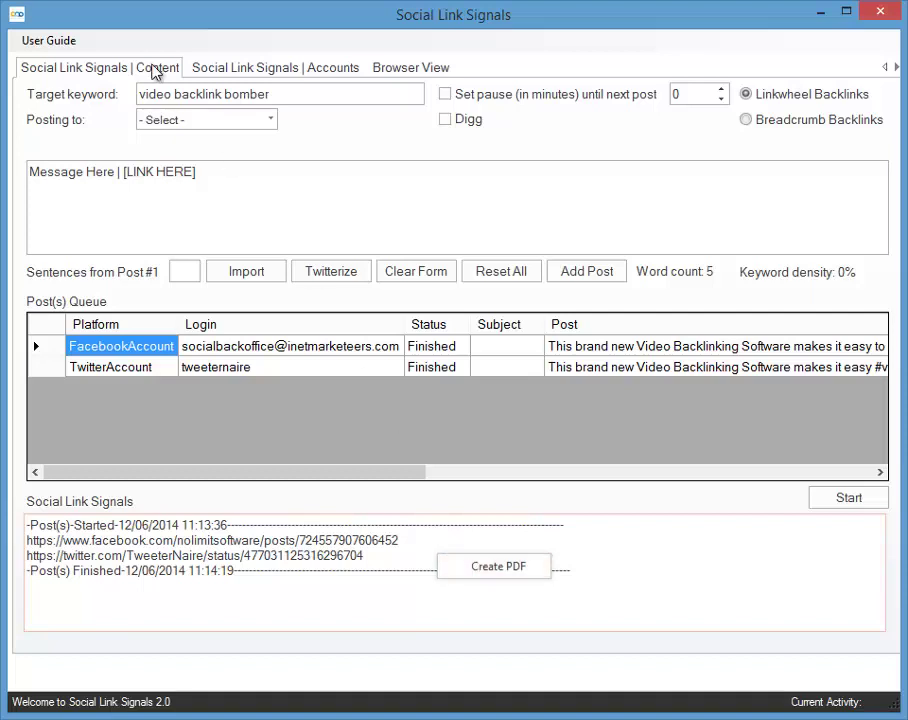
{"action": "left_click", "coordinate": [287, 94]}
{"action": "type", "text": "2"}
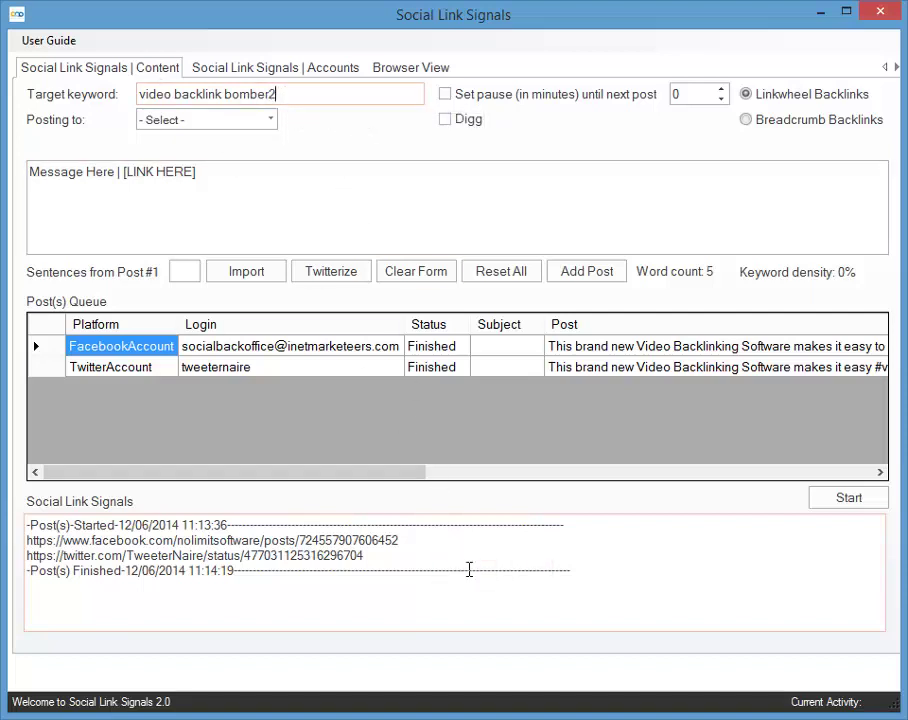
{"action": "right_click", "coordinate": [422, 548]}
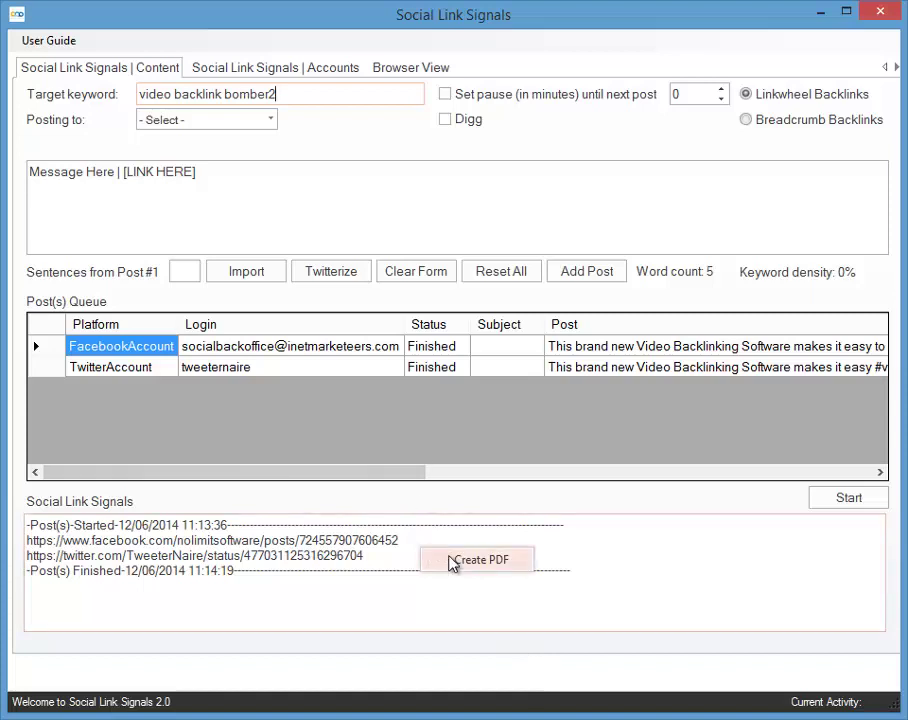
{"action": "left_click", "coordinate": [465, 565]}
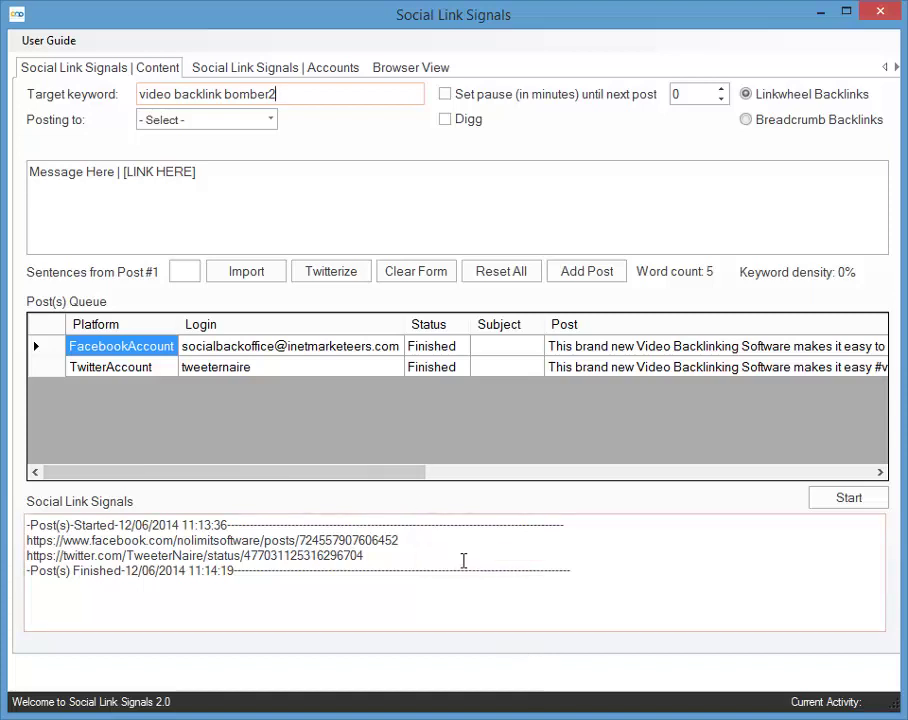